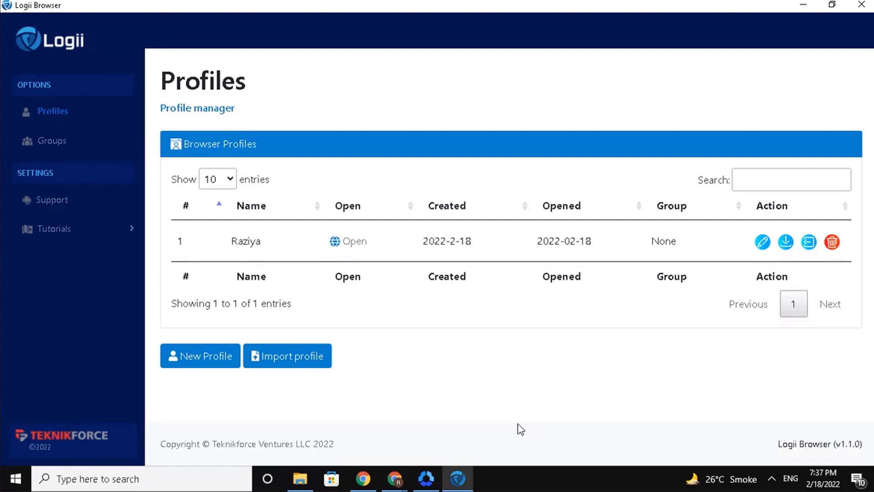
Step: Search Google for 'chrome extension viewer' and add Chrome extension source viewer to Chrome
mouse_move(400, 476)
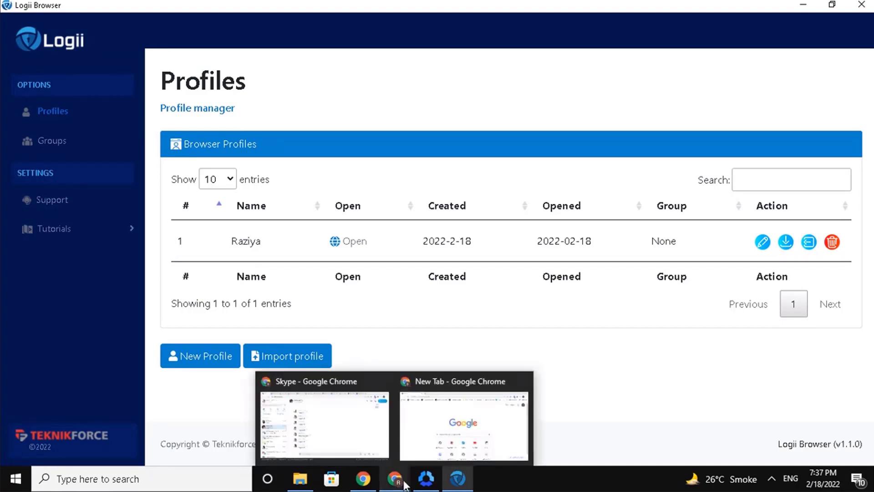
left_click(436, 418)
left_click(344, 288)
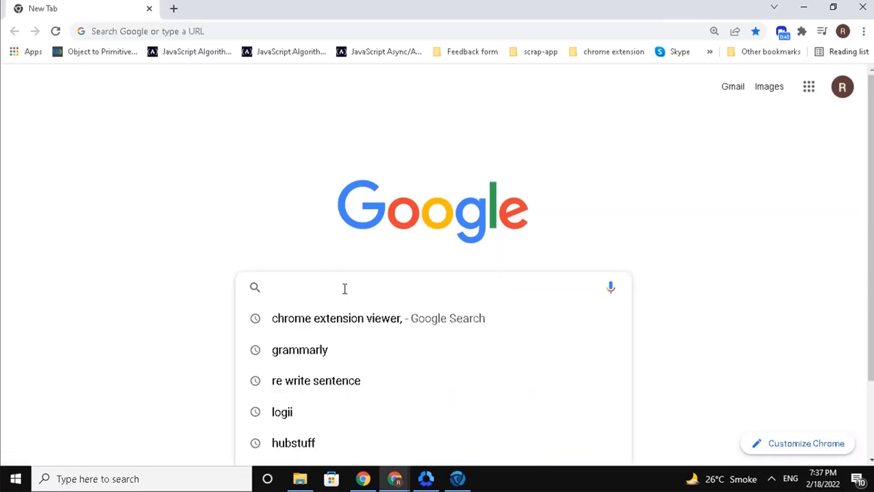
type("chrome")
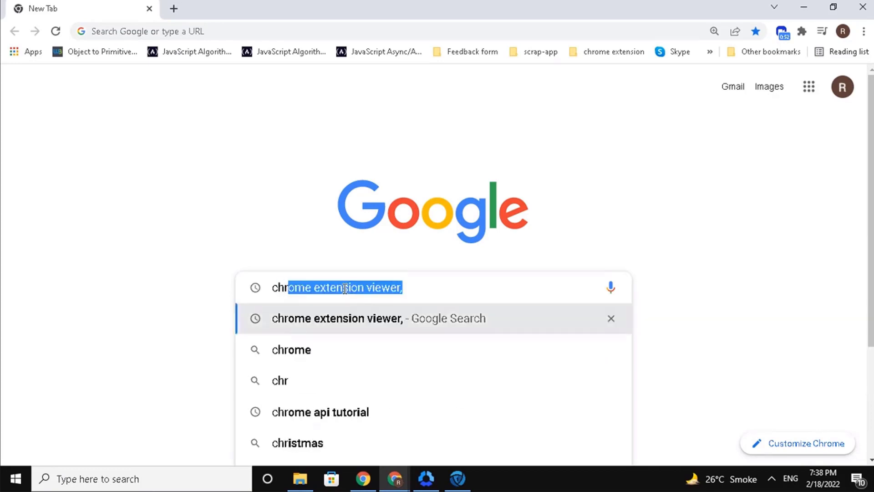
left_click(354, 321)
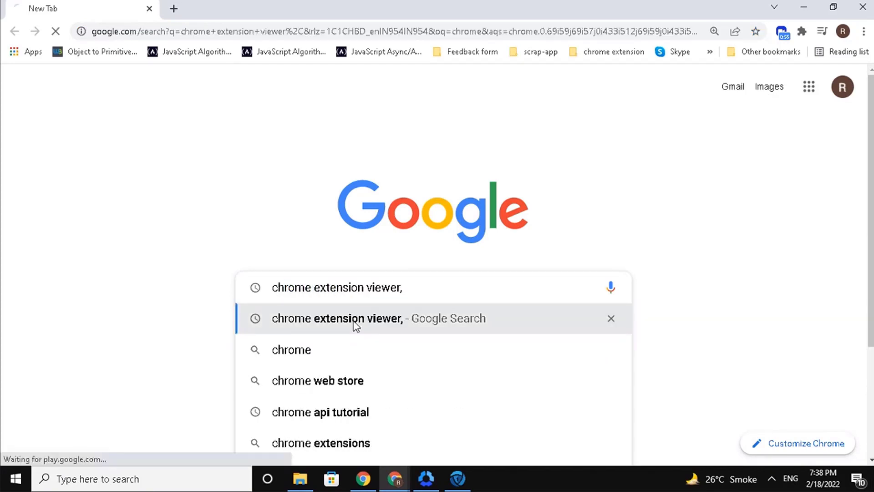
left_click(187, 187)
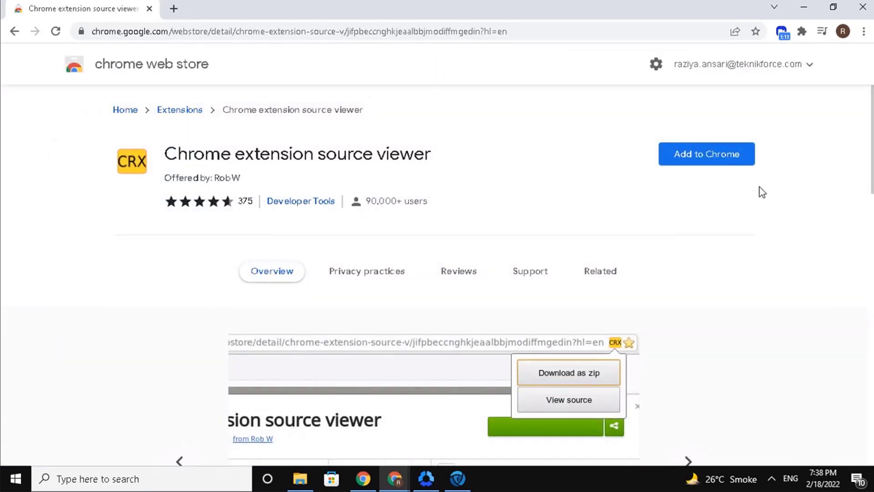
left_click(720, 160)
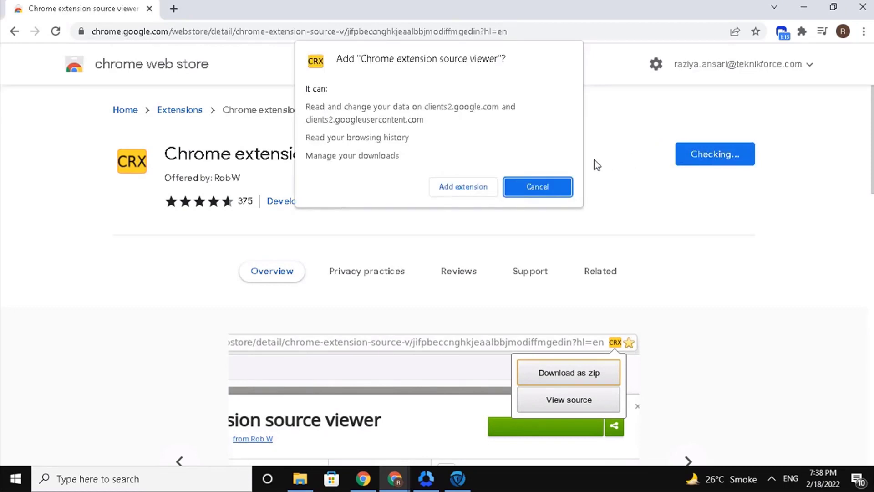
left_click(454, 188)
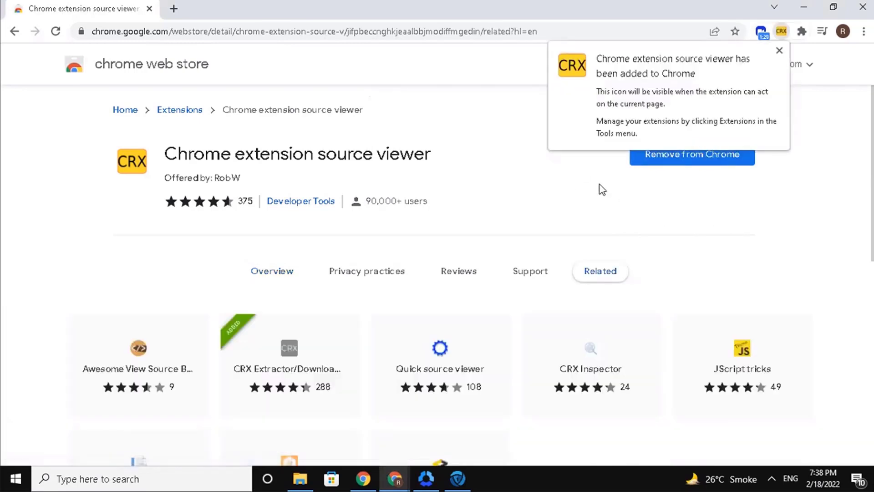
Step: Pin Chrome extension source viewer to the browser toolbar
left_click(780, 51)
left_click(801, 35)
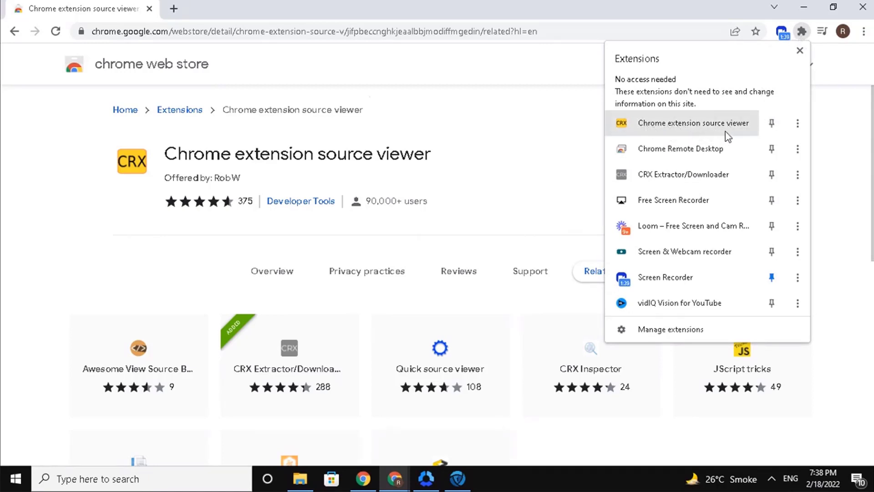
left_click(771, 124)
left_click(556, 152)
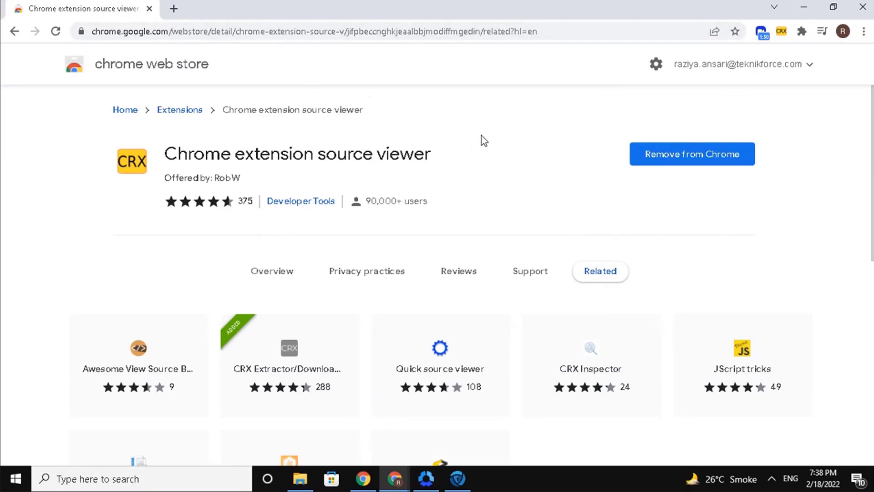
Step: Search for Grammarly and download Grammarly for Chrome as a zip through the source viewer
left_click(173, 9)
left_click(342, 287)
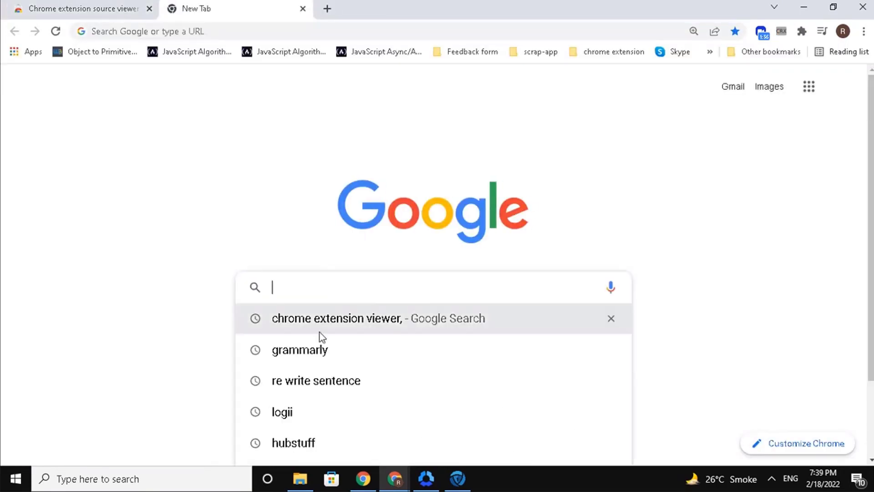
left_click(314, 351)
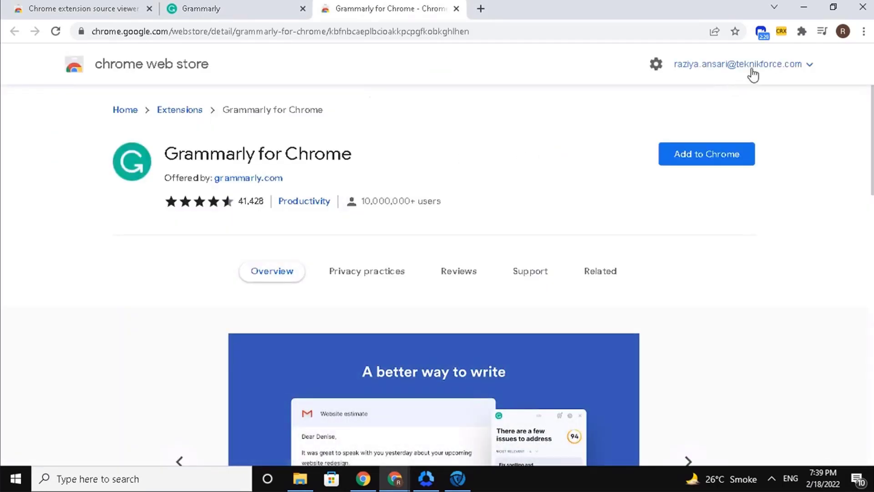
left_click(783, 33)
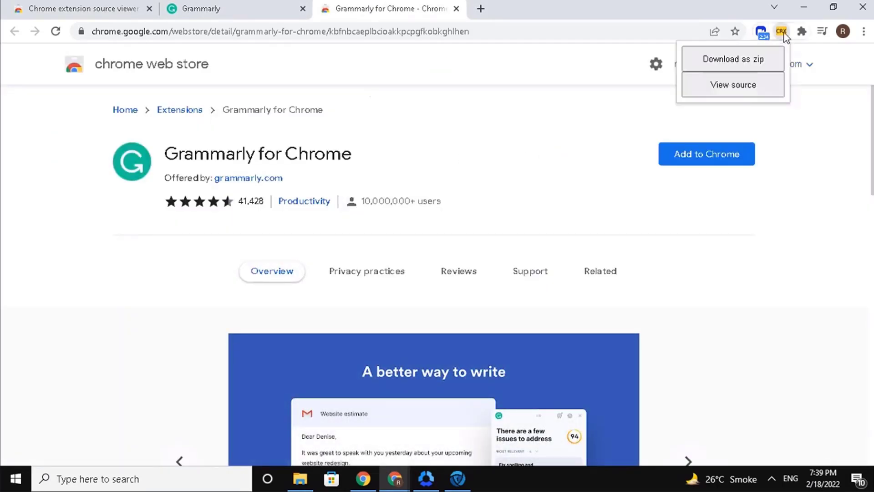
left_click(751, 66)
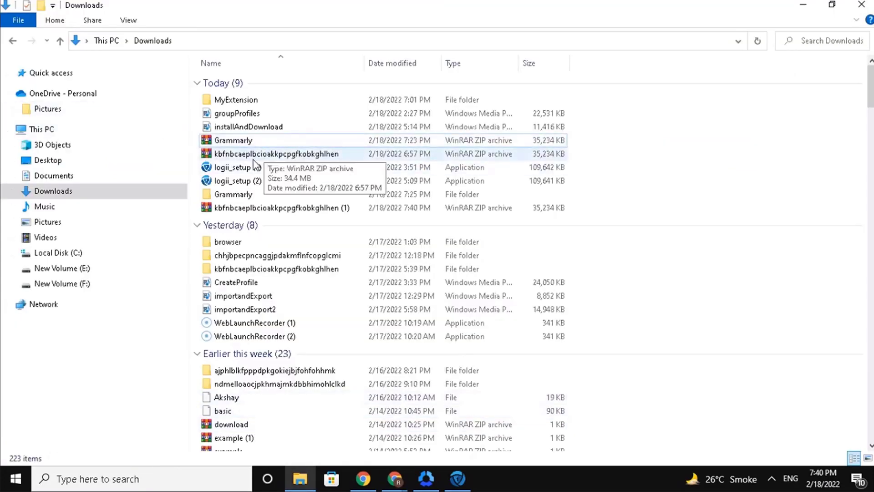
Step: Rename the downloaded zip to 'GrammarlyExtension', then extract it into Downloads\GrammarlyExtension
left_click(239, 153)
right_click(246, 151)
left_click(292, 422)
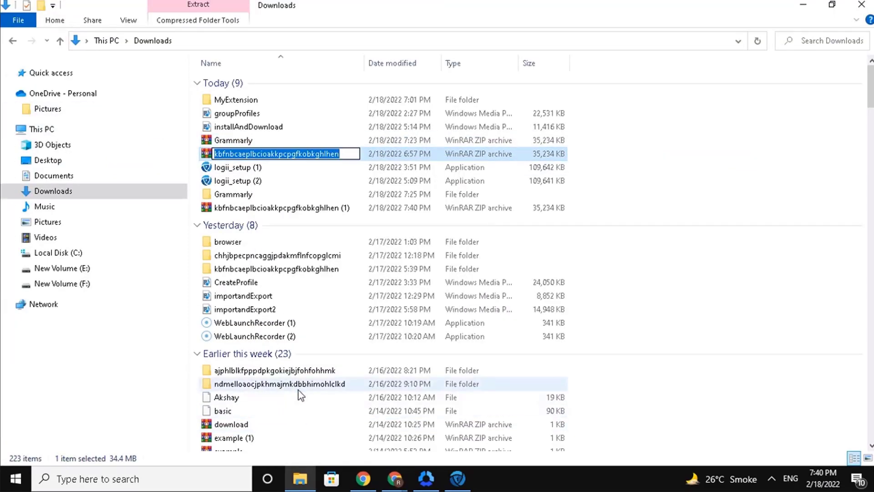
type("GrammarlyExtension")
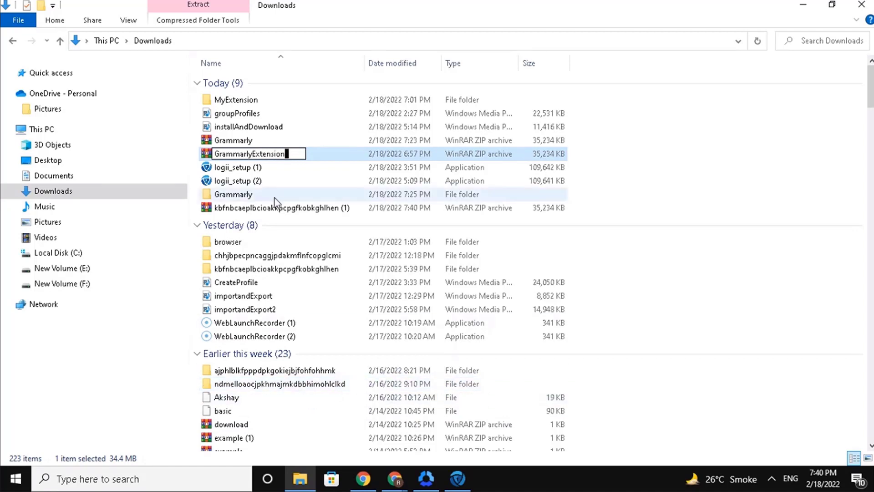
key("Return")
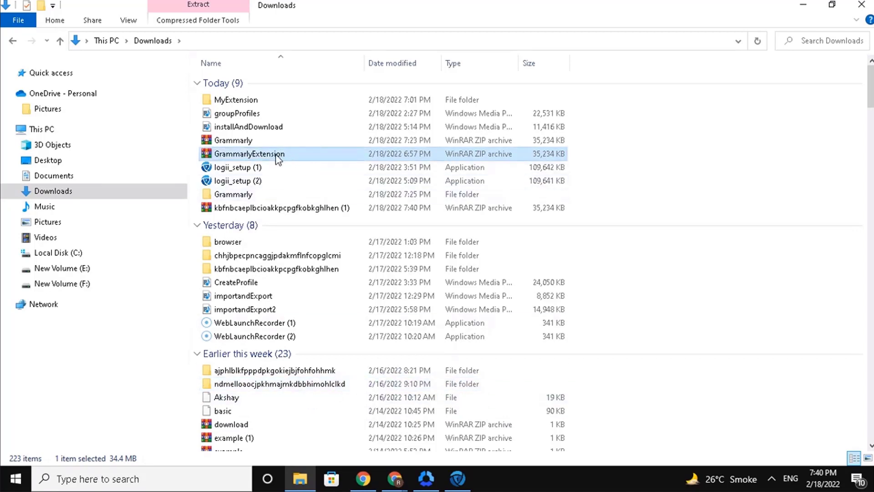
right_click(278, 158)
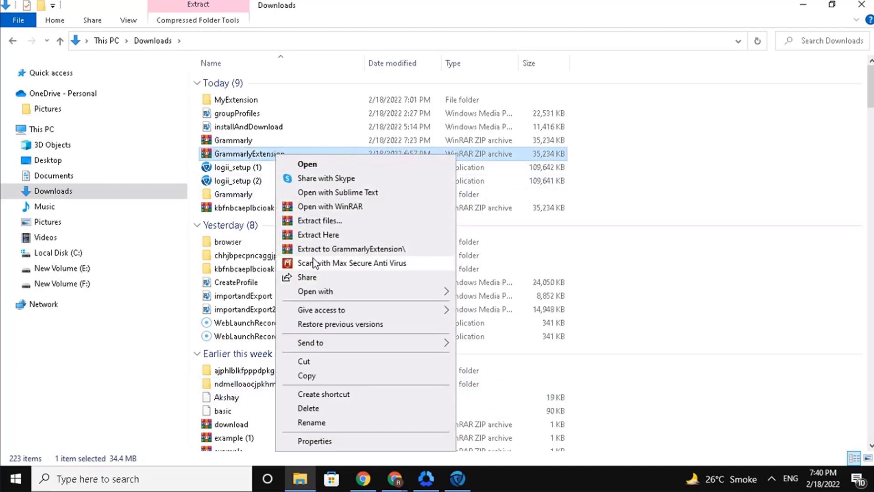
left_click(344, 250)
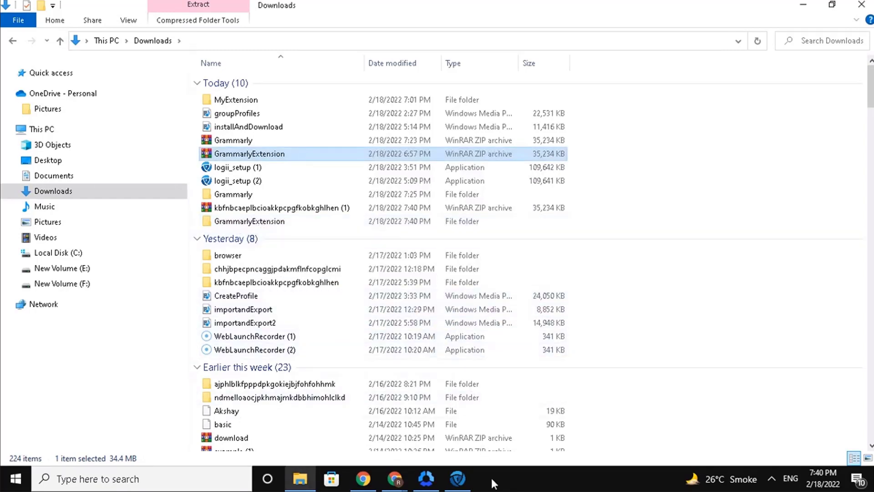
Step: Add the Downloads\GrammarlyExtension folder as an extension to the profile and acknowledge the confirmation
mouse_move(468, 478)
left_click(458, 423)
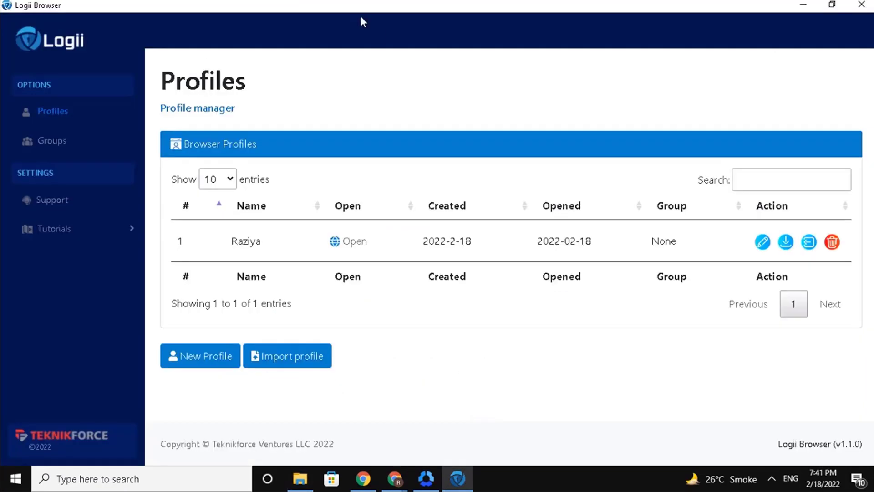
left_click(808, 242)
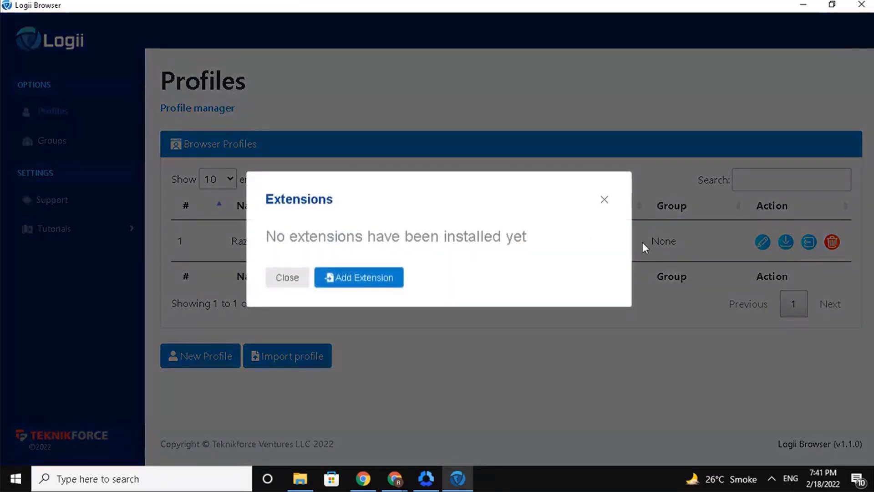
left_click(367, 279)
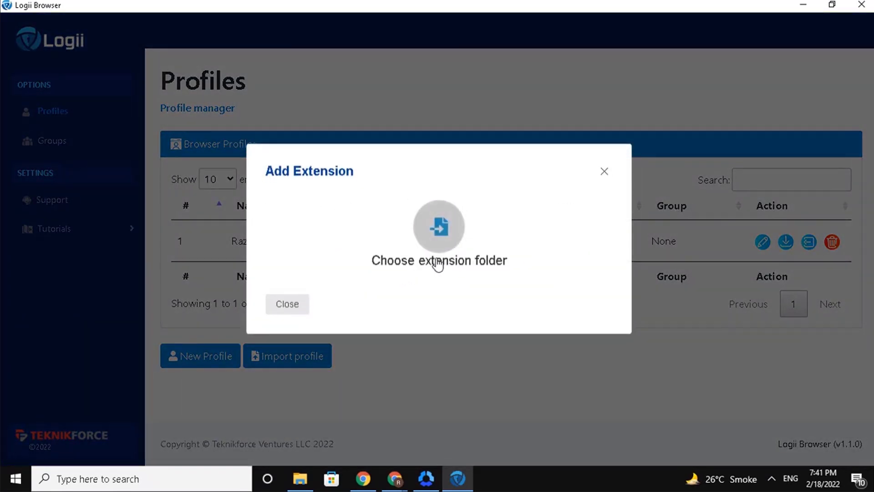
left_click(439, 227)
left_click(58, 154)
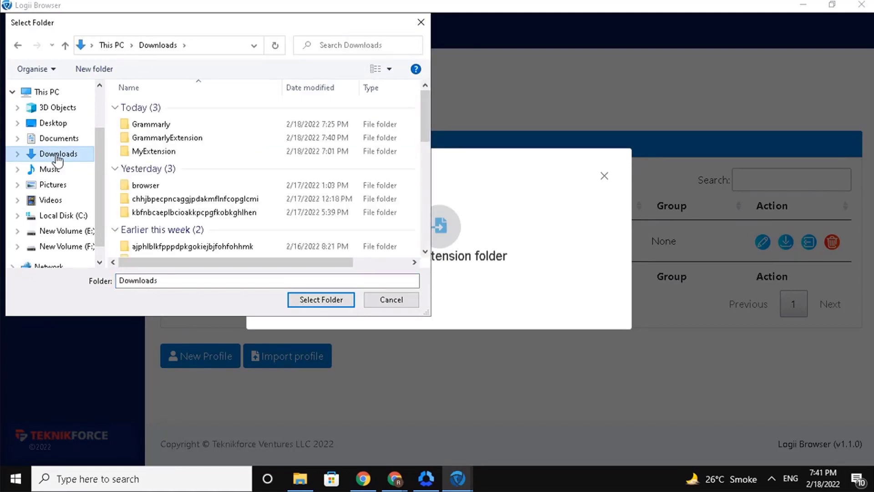
left_click(163, 138)
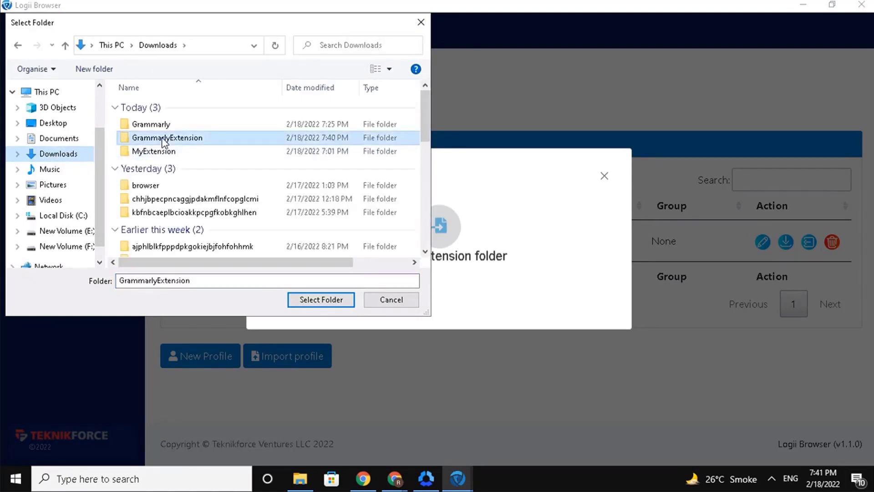
left_click(327, 304)
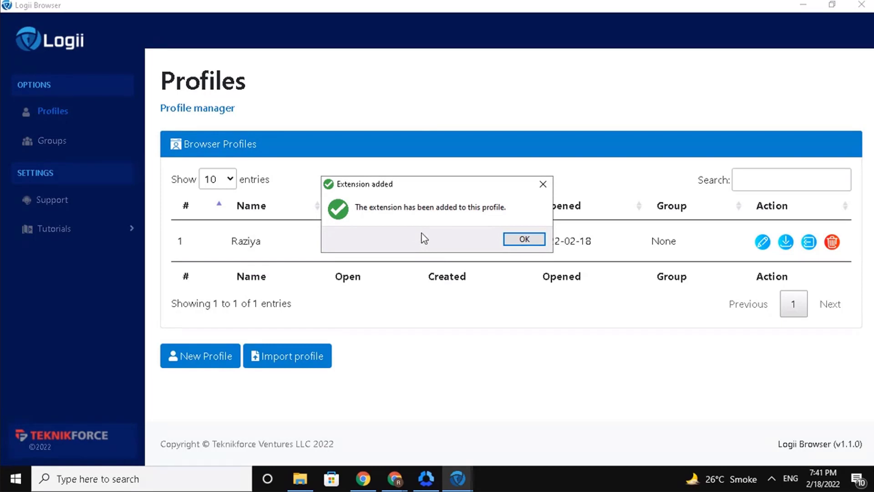
left_click(526, 242)
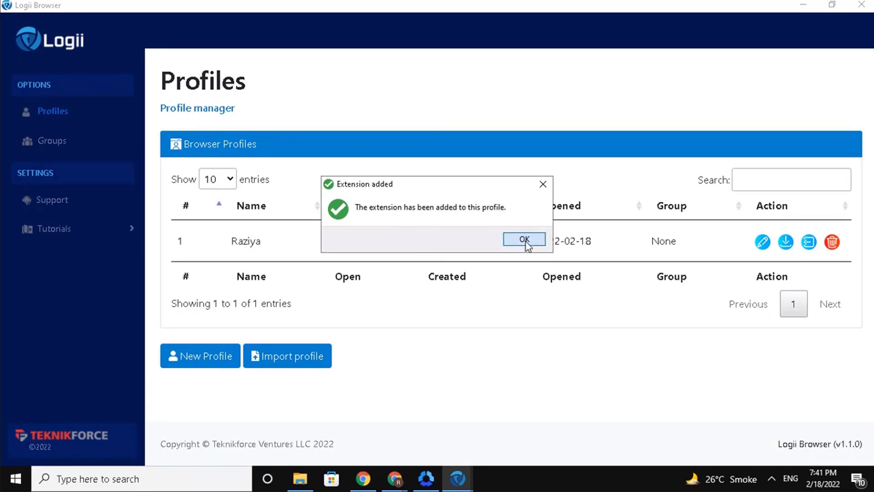
Step: Confirm Grammarly for Chrome appears in the profile's extensions list, then close it
left_click(809, 241)
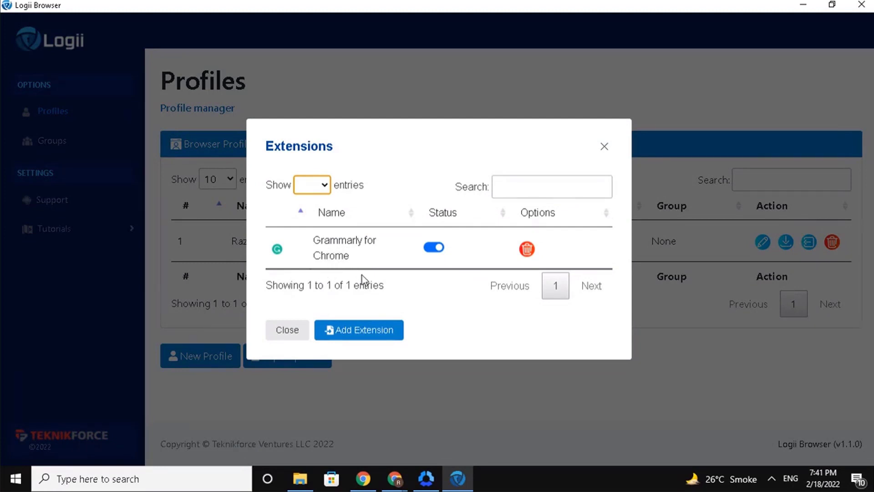
left_click(604, 147)
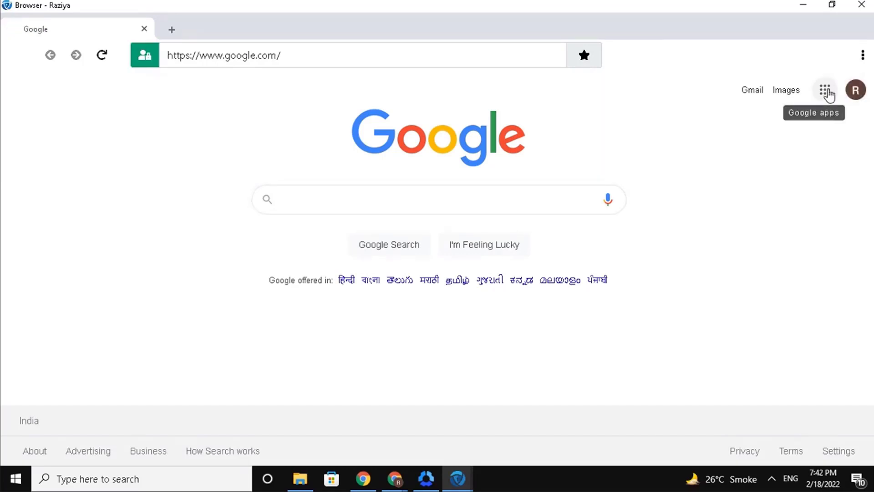
Step: Go to Google Docs from the Google apps grid and create a Blank document
left_click(827, 93)
left_click(705, 210)
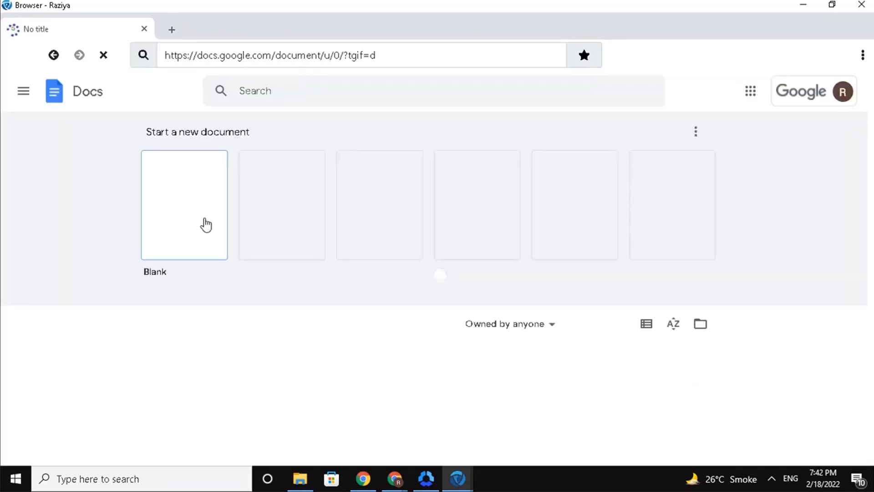
left_click(196, 209)
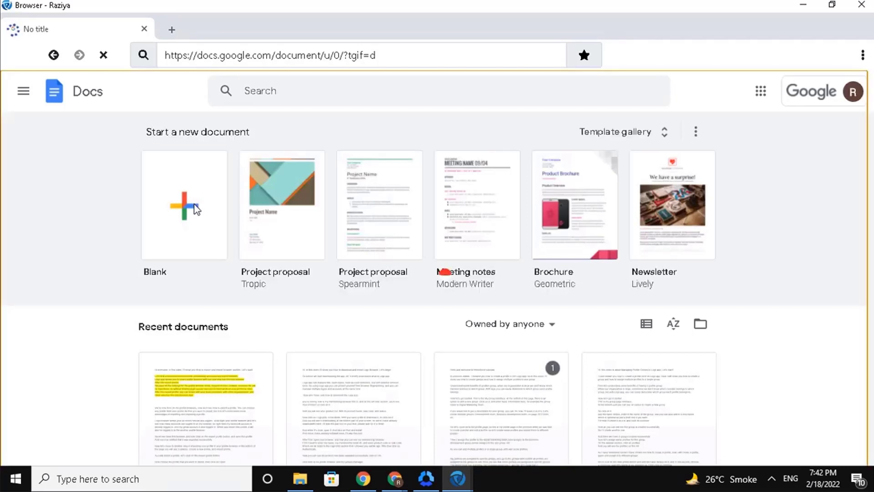